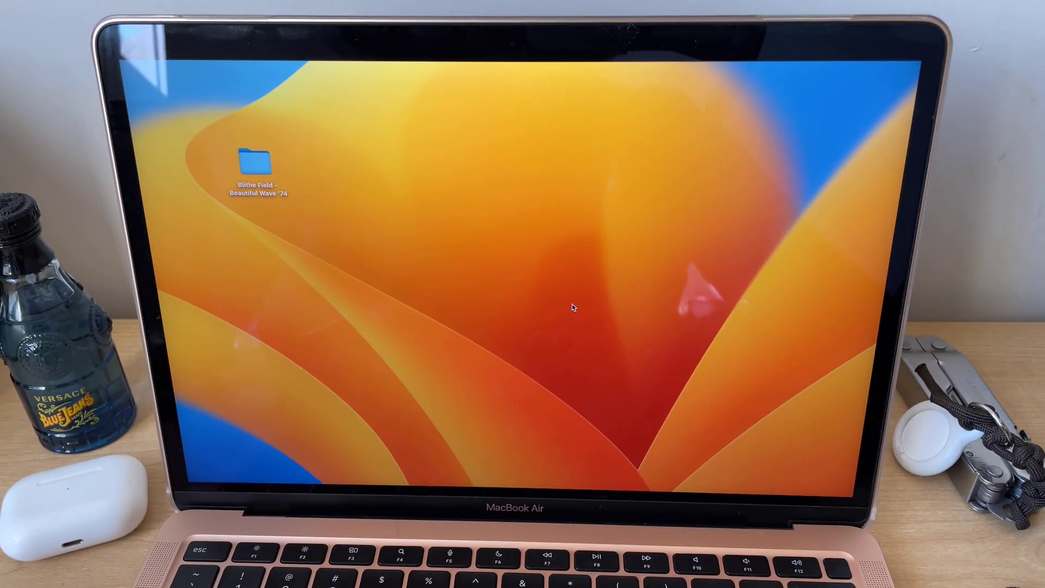
# Step: Open Spotlight search to launch WALTR PRO
pyautogui.press('super+space')
pyautogui.write('wa')
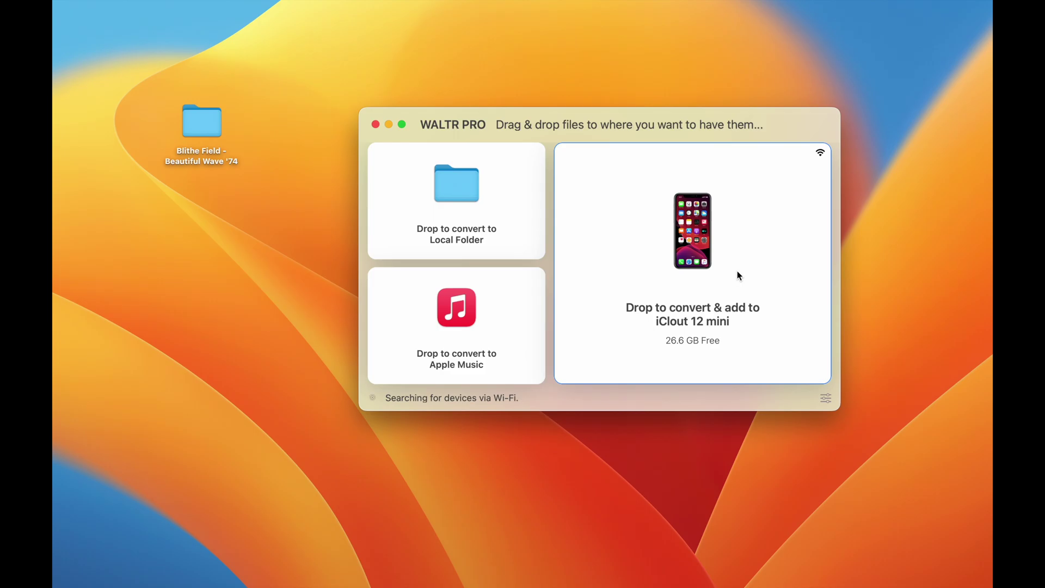
# Step: Open the Blithe Field folder and drag one WAV track onto the iPhone in WALTR PRO
pyautogui.doubleClick(203, 128)
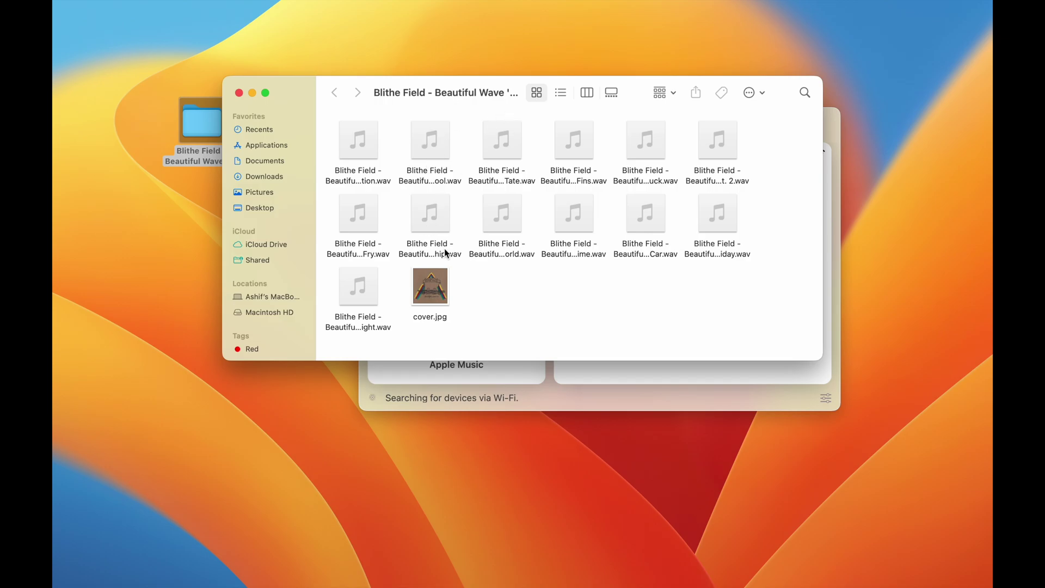
pyautogui.moveTo(482, 93); pyautogui.dragTo(357, 336)
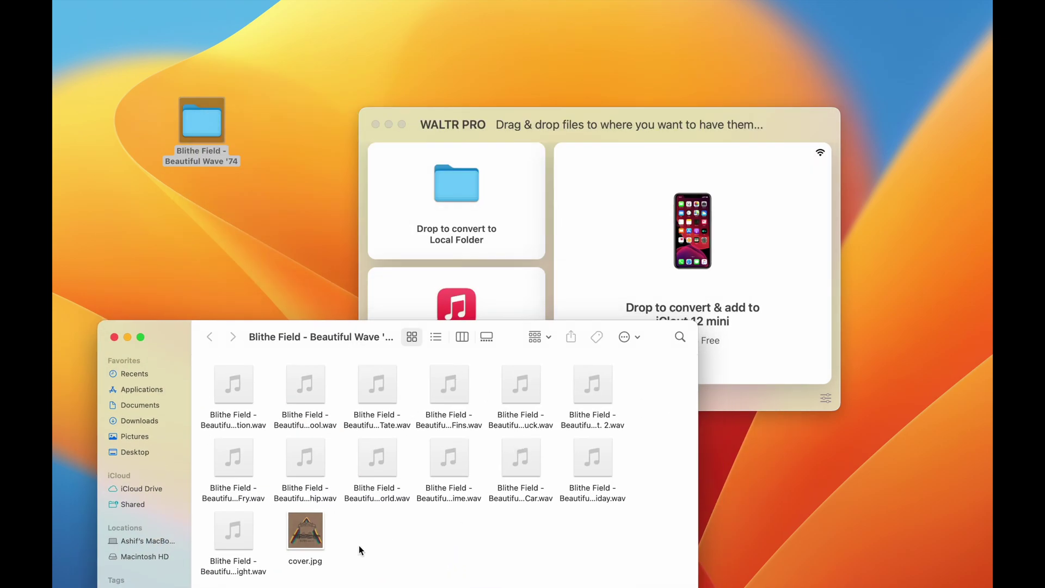
pyautogui.click(448, 378)
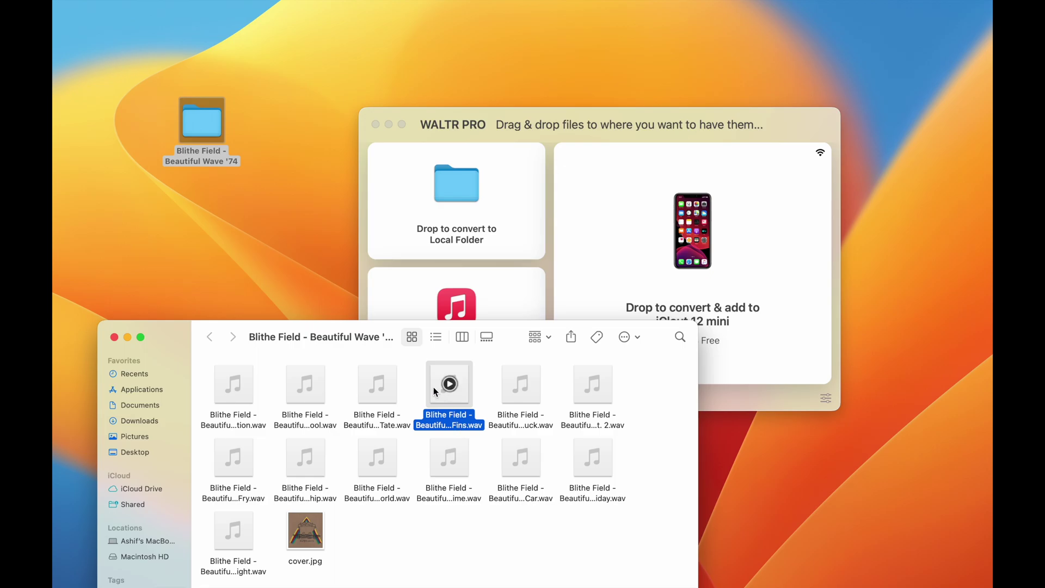
pyautogui.moveTo(443, 395); pyautogui.dragTo(686, 211)
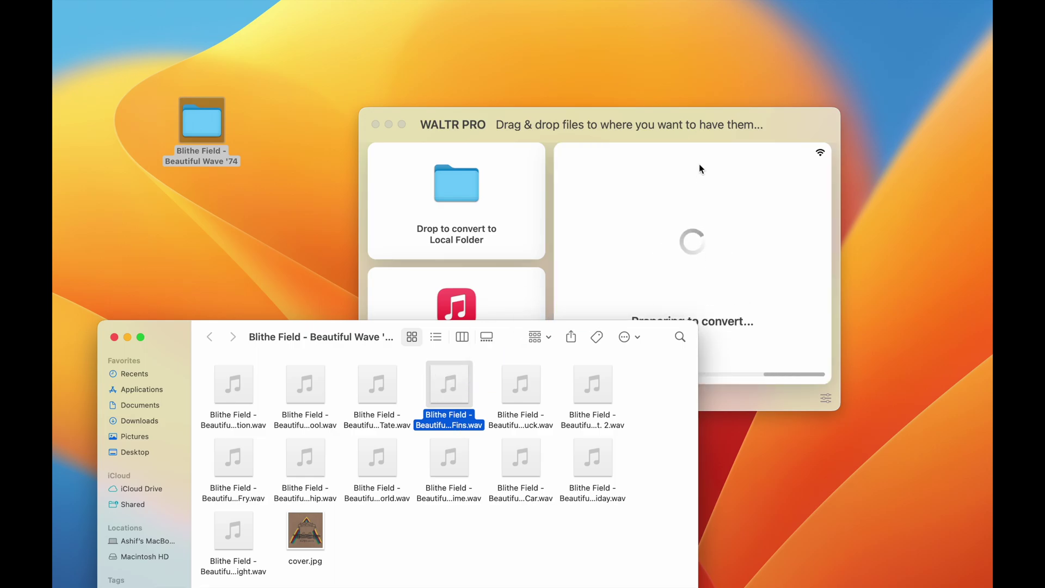
pyautogui.click(728, 125)
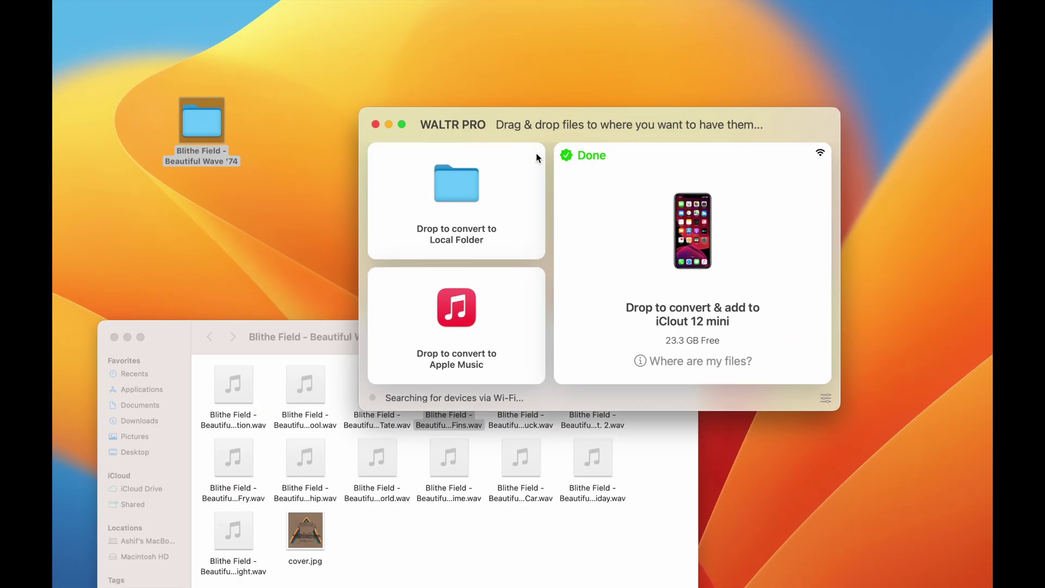
# Step: Send 'I Love You Tate' to the iPhone with artist name Blithe Field
pyautogui.click(333, 348)
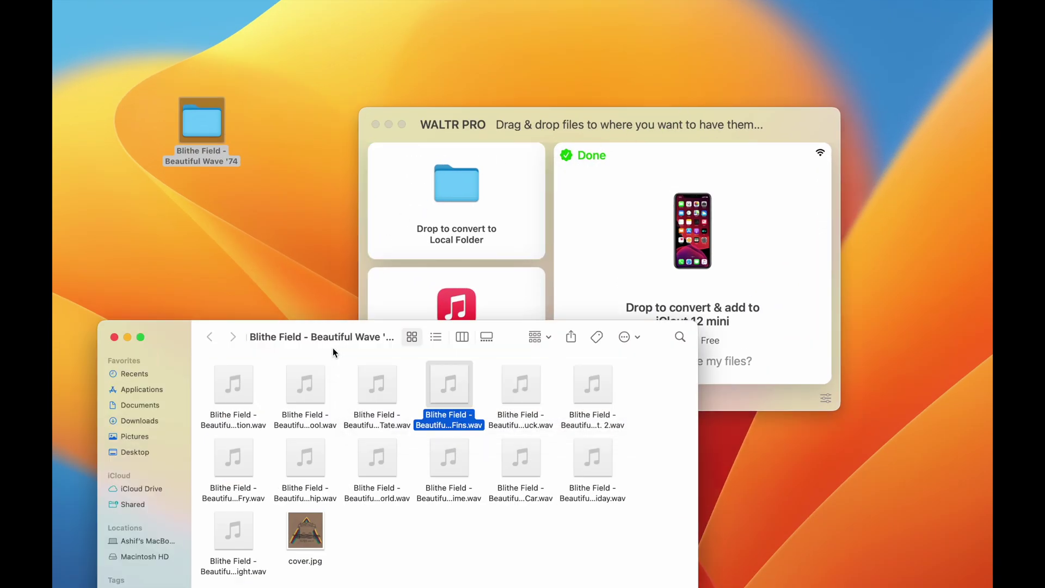
pyautogui.click(378, 392)
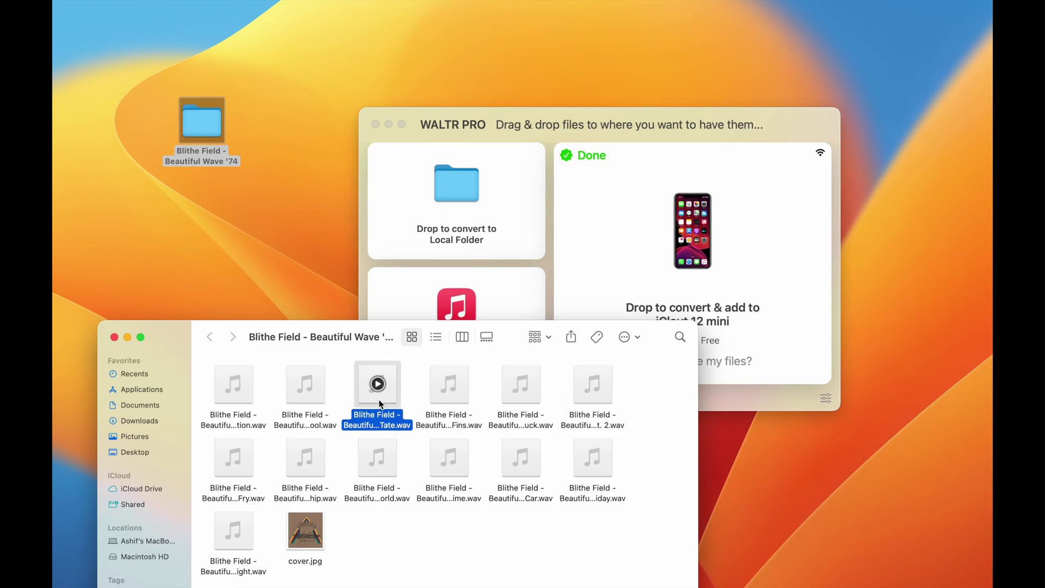
pyautogui.moveTo(376, 384); pyautogui.dragTo(712, 183)
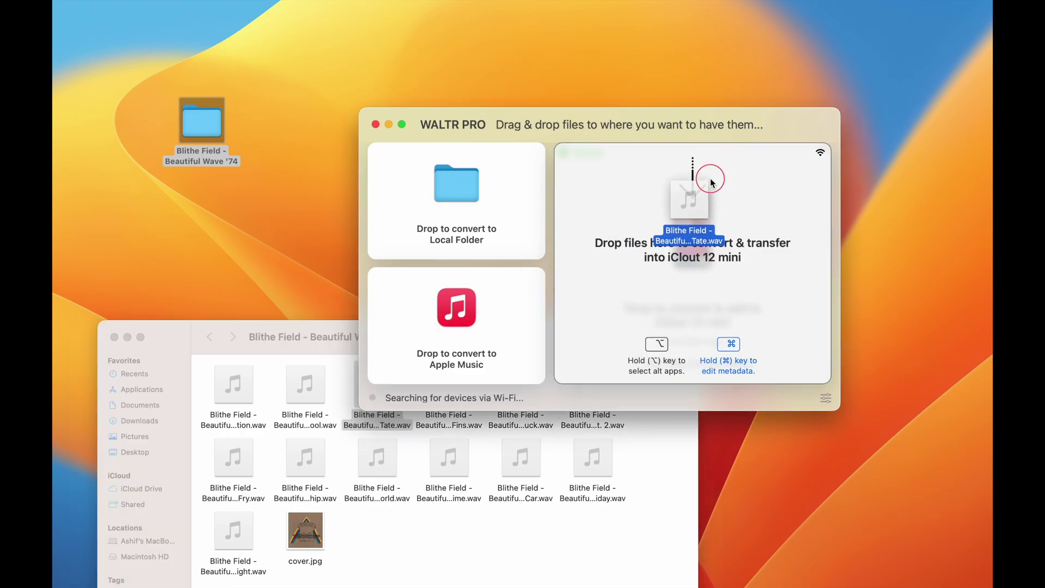
pyautogui.moveTo(710, 181); pyautogui.dragTo(710, 180)
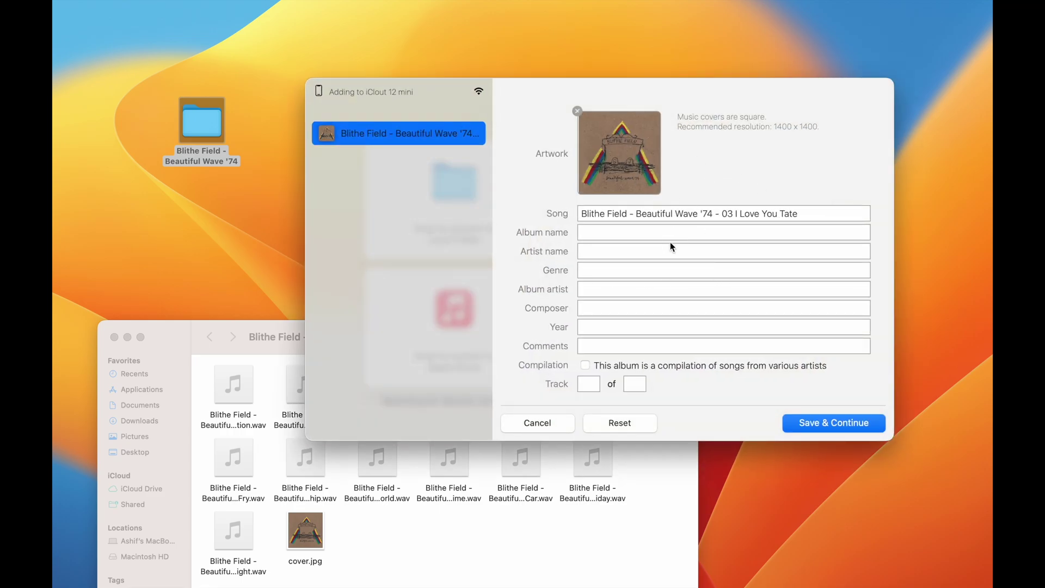
pyautogui.click(658, 252)
pyautogui.write('Blithe Field')
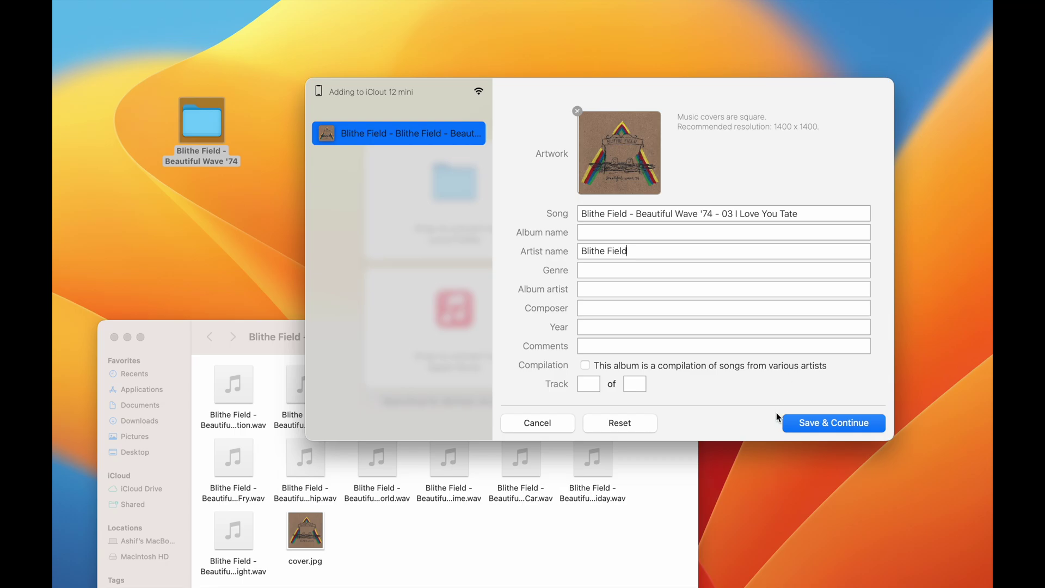
pyautogui.click(538, 422)
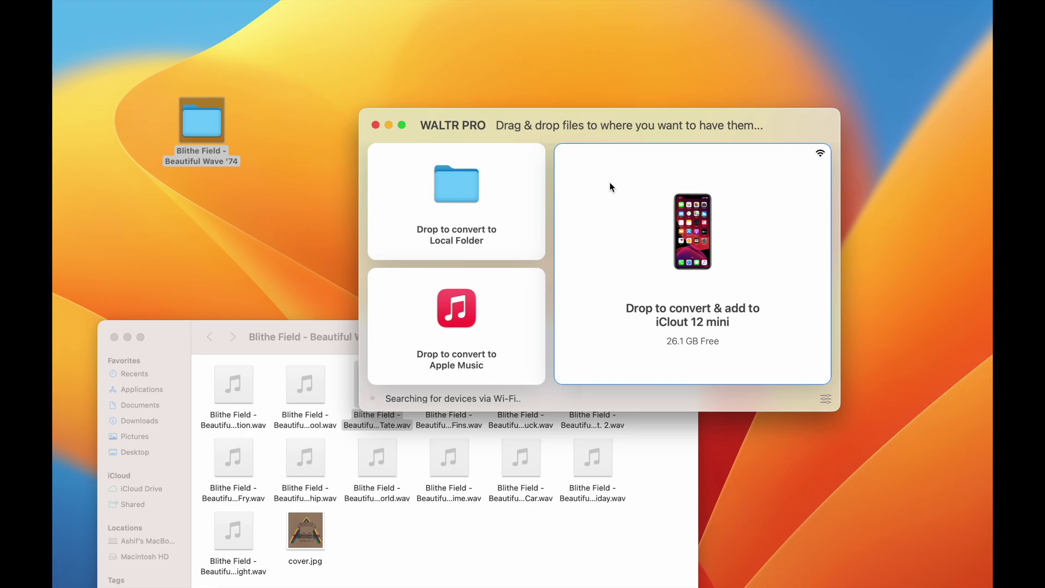
pyautogui.moveTo(54, 186)
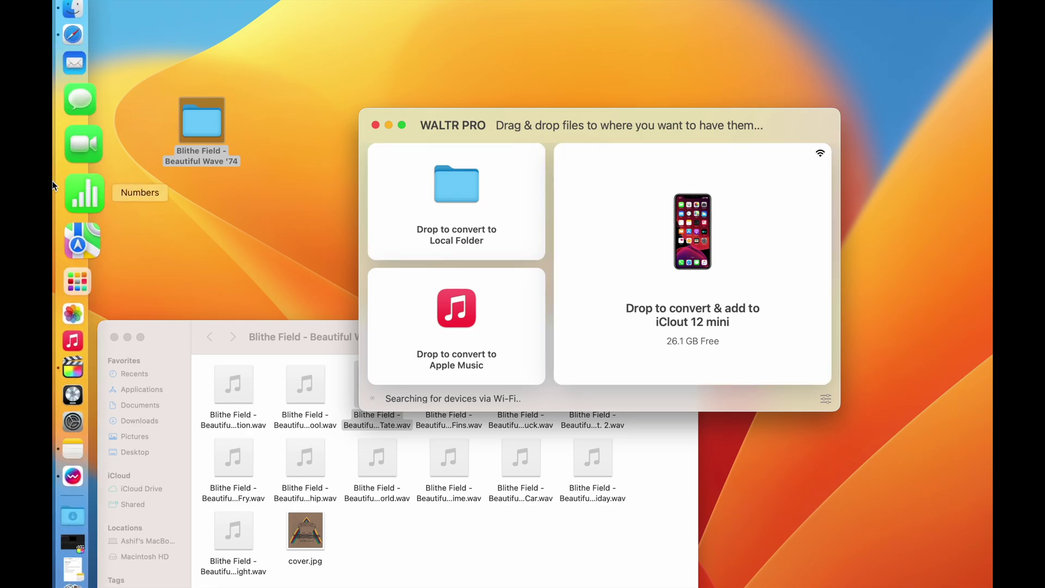
# Step: Open a new Safari window from the Dock and load softorino.com
pyautogui.rightClick(84, 78)
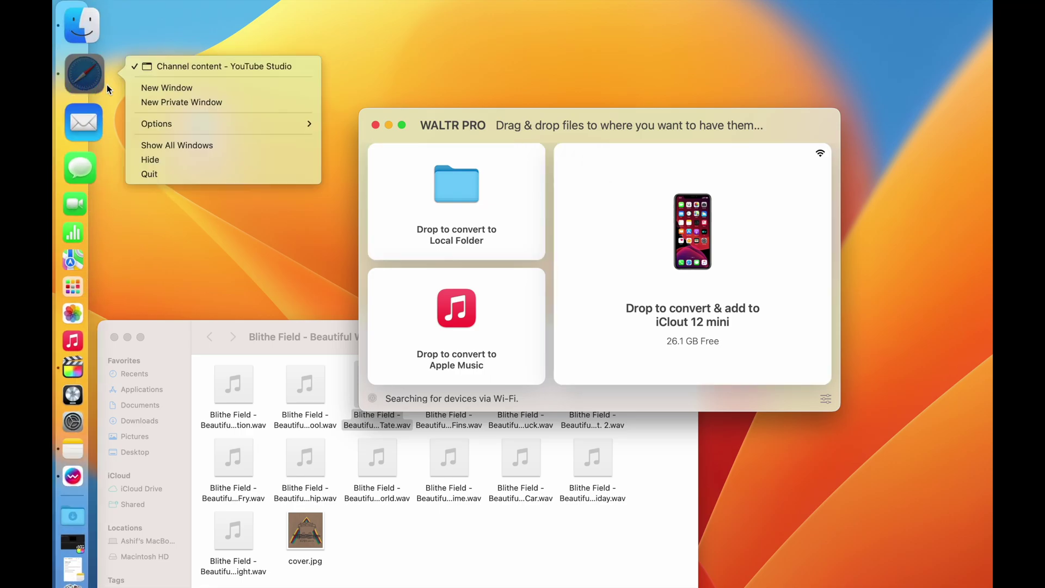
pyautogui.click(146, 88)
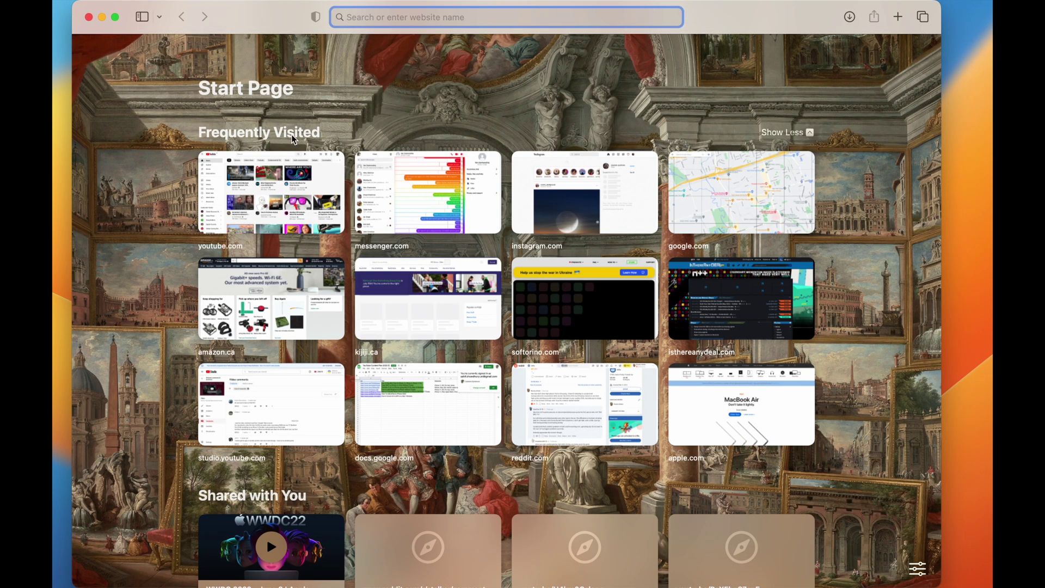
pyautogui.write('sof')
pyautogui.press('Return')
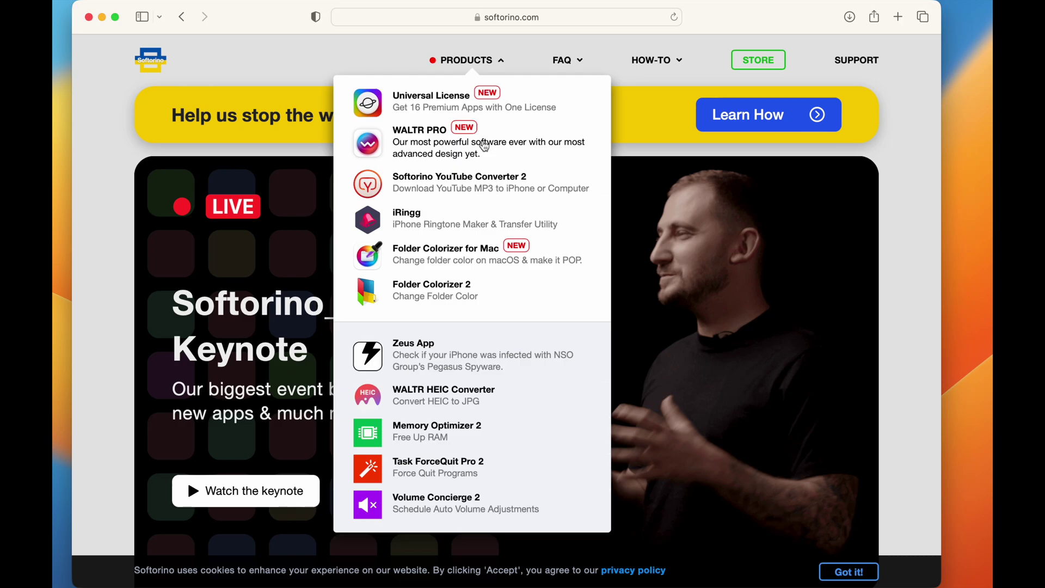
# Step: Visit the WALTR PRO product page and highlight its Universal License Exclusive App note
pyautogui.click(485, 143)
pyautogui.scroll(-1, 723, 396)
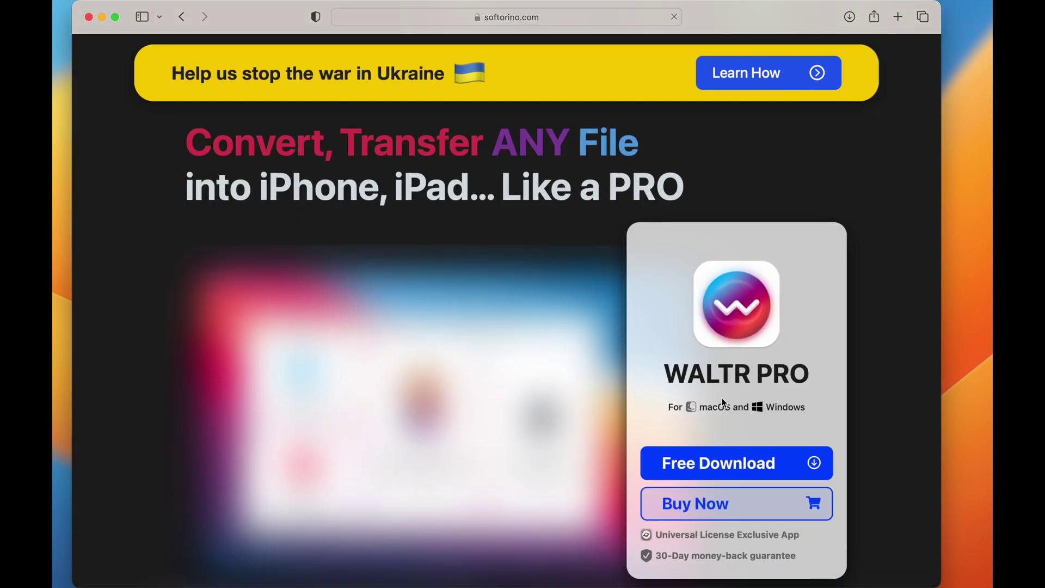
pyautogui.scroll(-1, 735, 425)
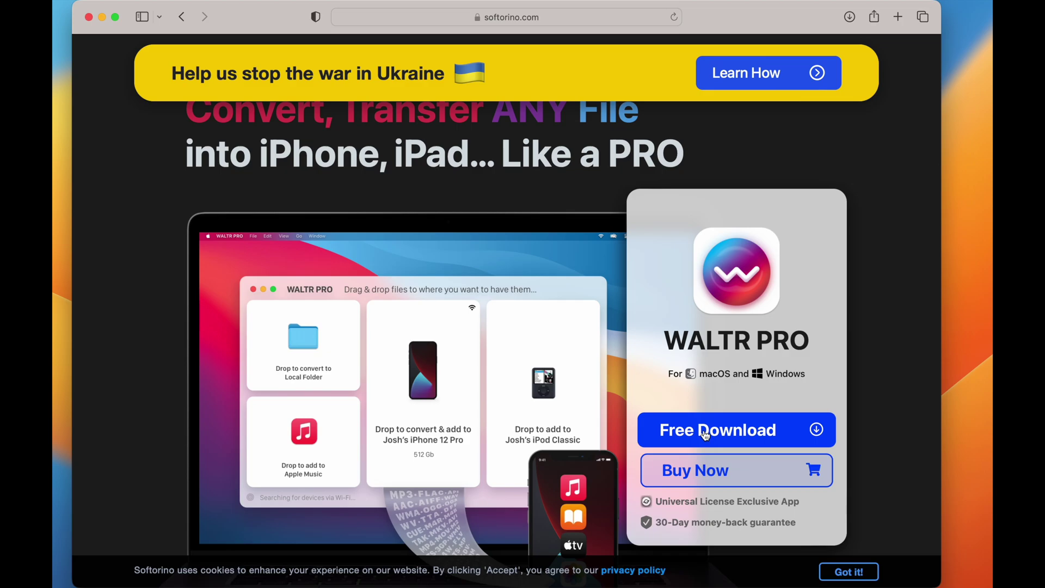
pyautogui.moveTo(653, 500); pyautogui.dragTo(735, 500)
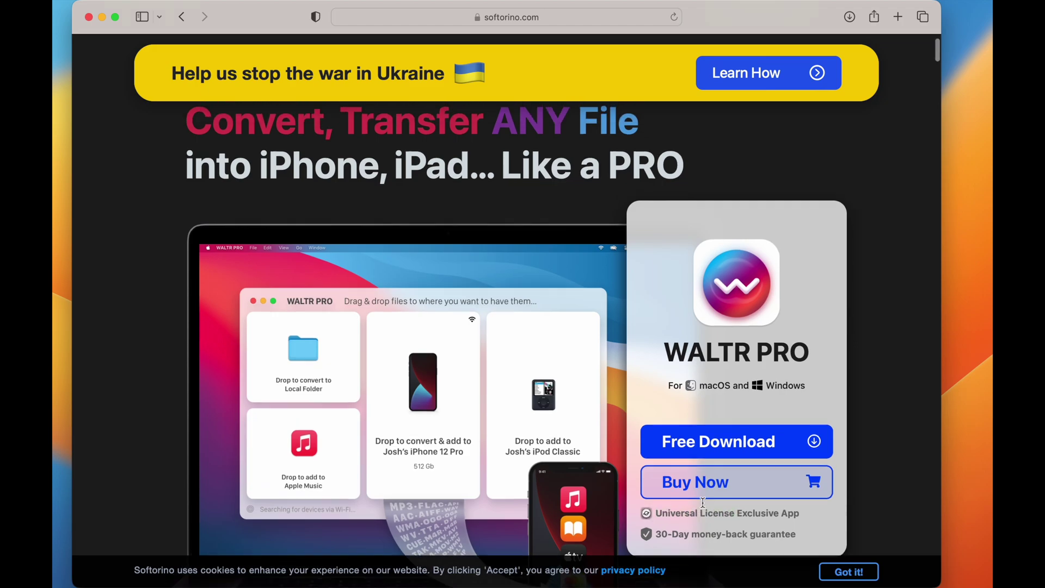
pyautogui.scroll(5, 703, 408)
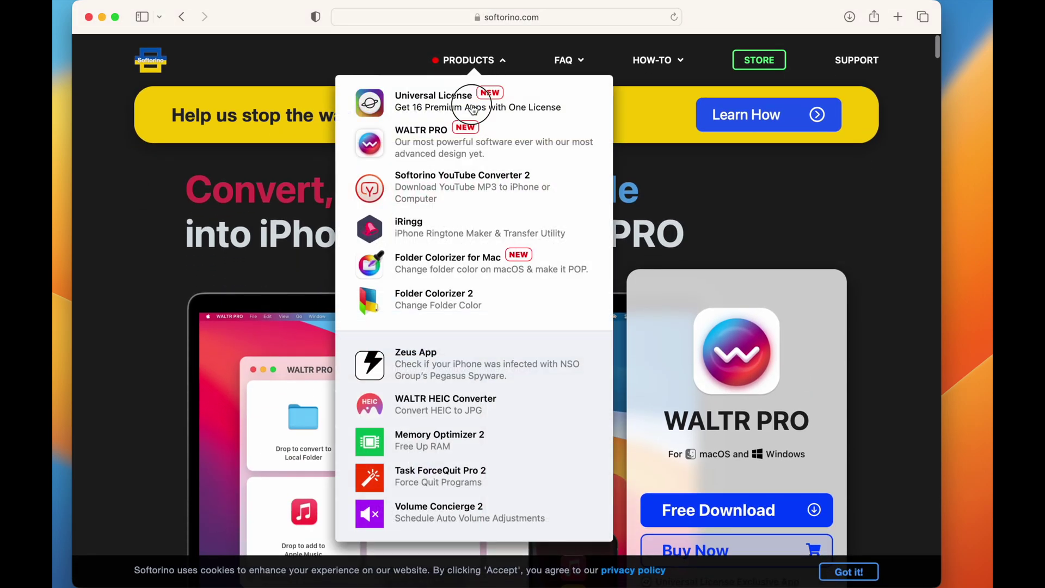
# Step: Browse the Universal License page of sixteen apps, then go back to the Softorino homepage
pyautogui.click(474, 102)
pyautogui.scroll(-4, 459, 130)
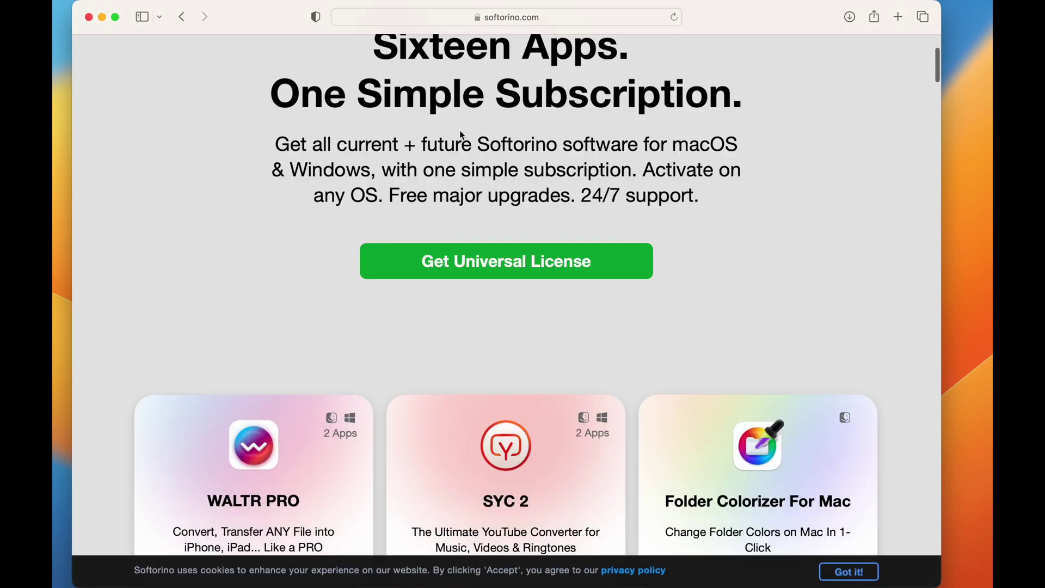
pyautogui.scroll(-5, 340, 274)
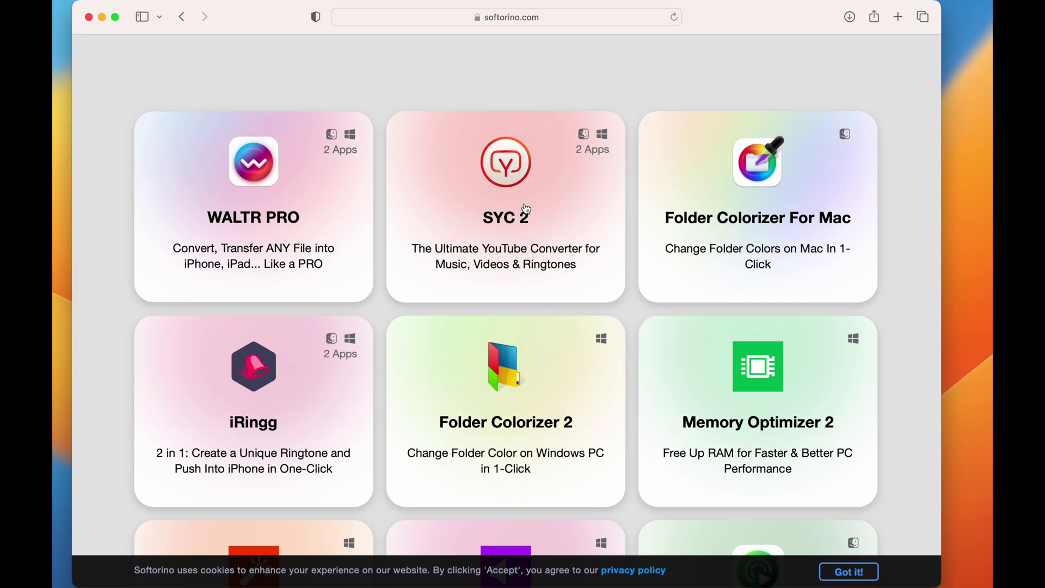
pyautogui.click(555, 235)
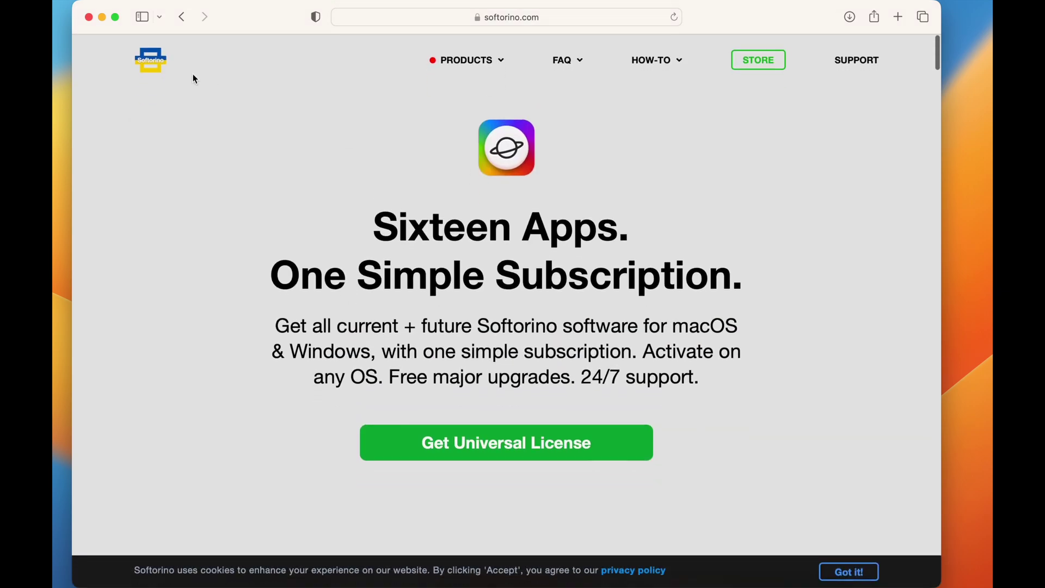
pyautogui.scroll(-5, 233, 187)
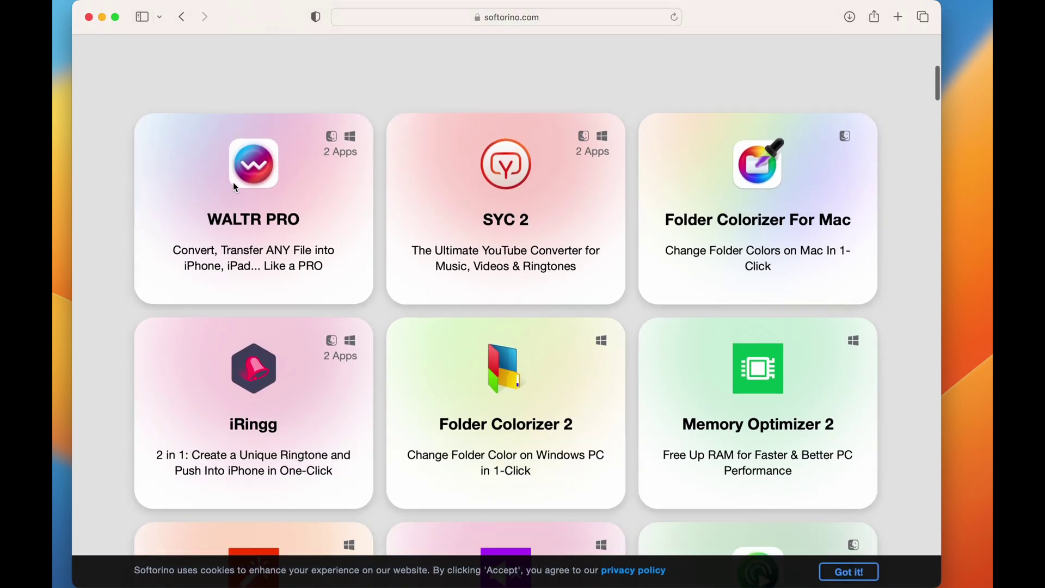
pyautogui.scroll(-5, 233, 186)
pyautogui.scroll(-3, 233, 187)
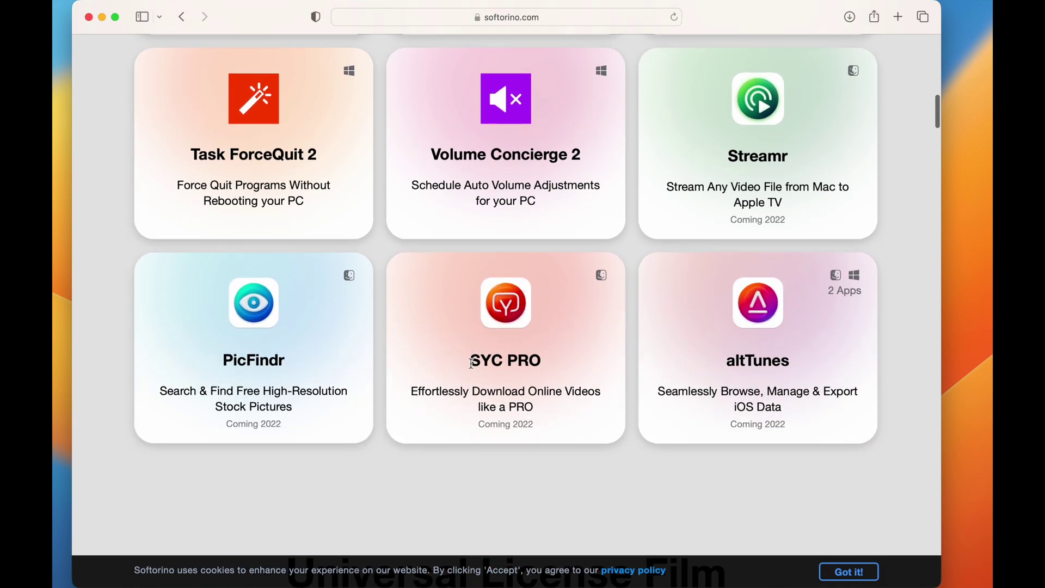
pyautogui.moveTo(470, 361); pyautogui.dragTo(549, 362)
pyautogui.click(593, 343)
pyautogui.scroll(10, 593, 342)
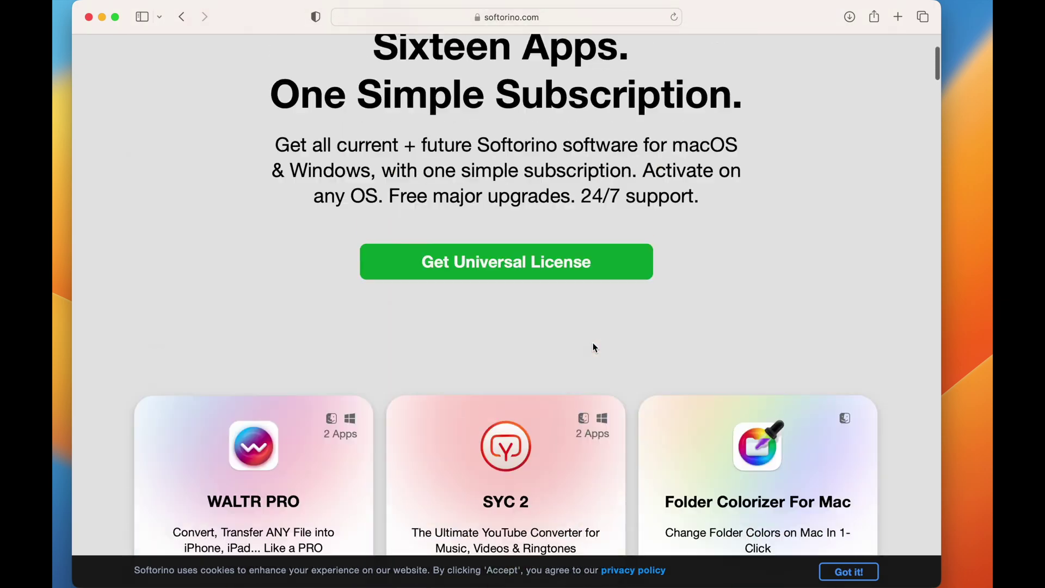
pyautogui.scroll(3, 592, 342)
pyautogui.click(152, 70)
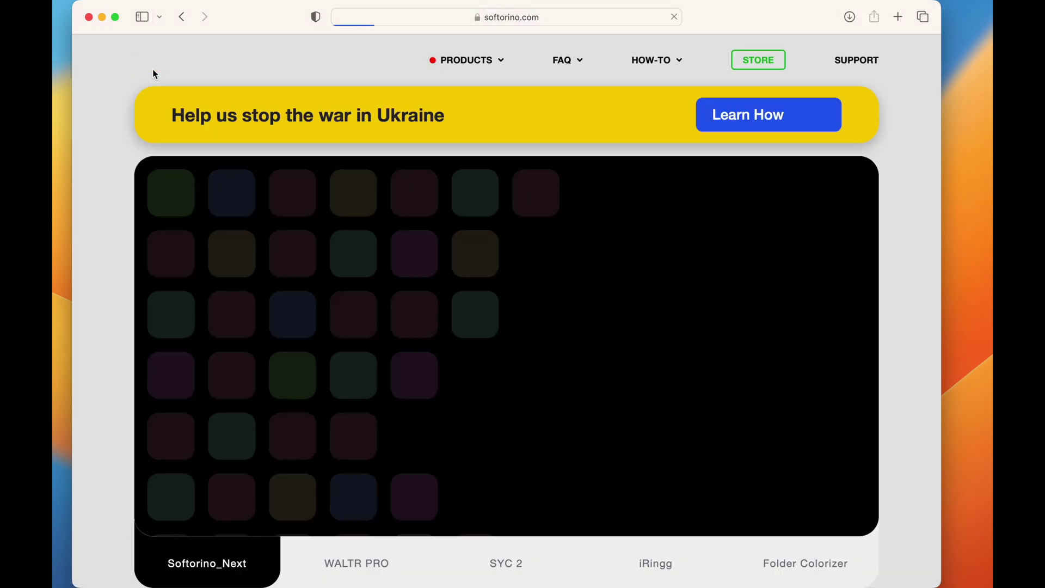